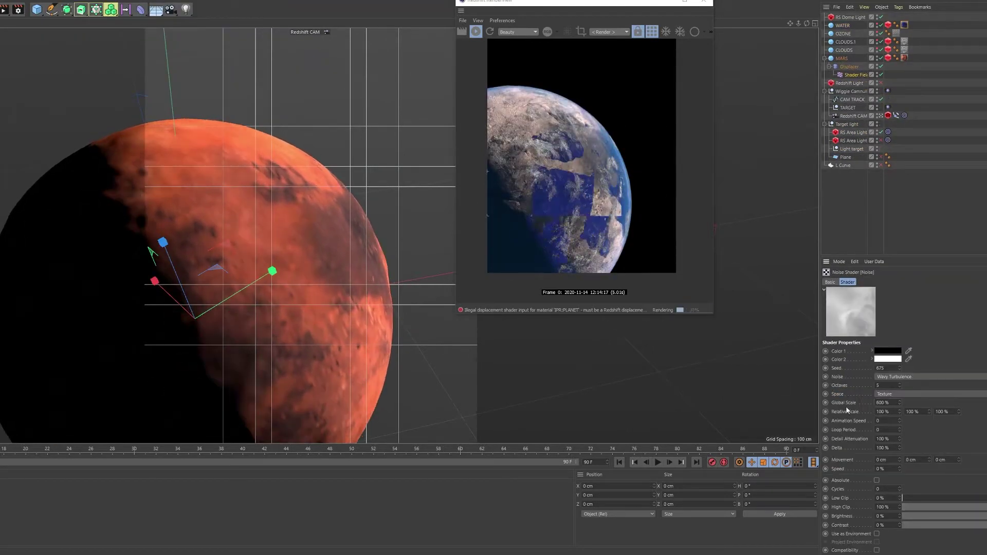
- Raise the Noise shader's Seed value to give the planet a new surface pattern
{"action": "left_click", "coordinate": [900, 367]}
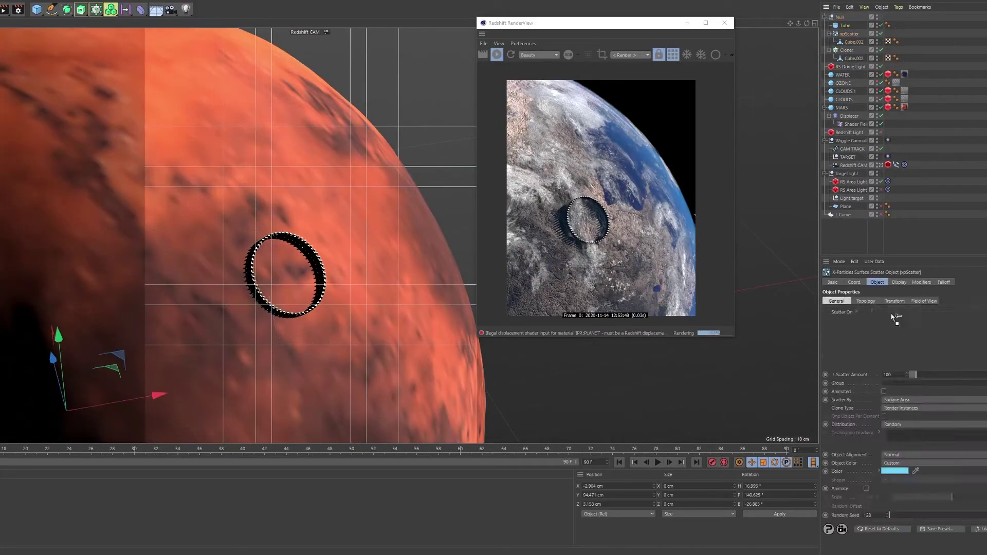
- Set the Tube as the xpScatter's Scatter On surface and select the Tube
{"action": "left_click_drag", "start_coordinate": [895, 318], "coordinate": [895, 314]}
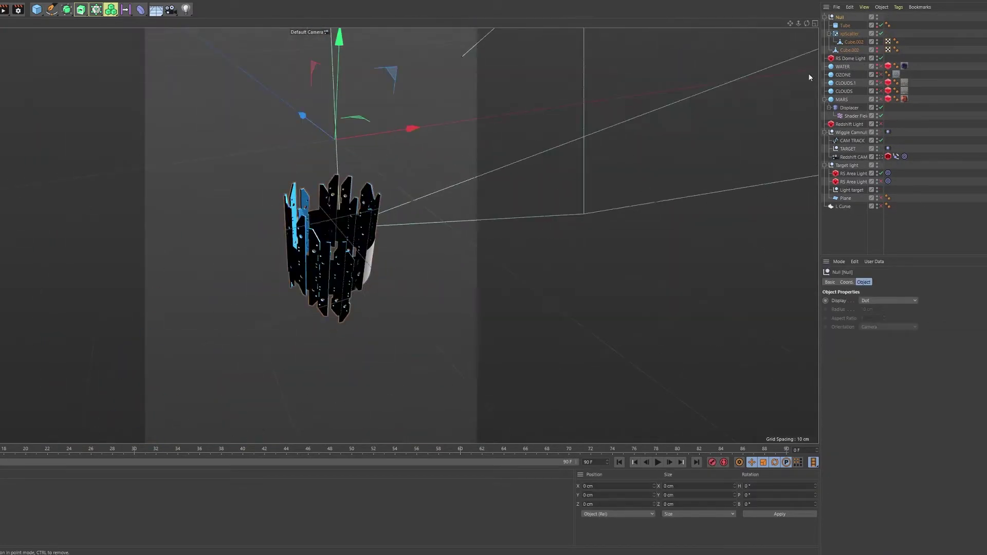
{"action": "left_click", "coordinate": [845, 25]}
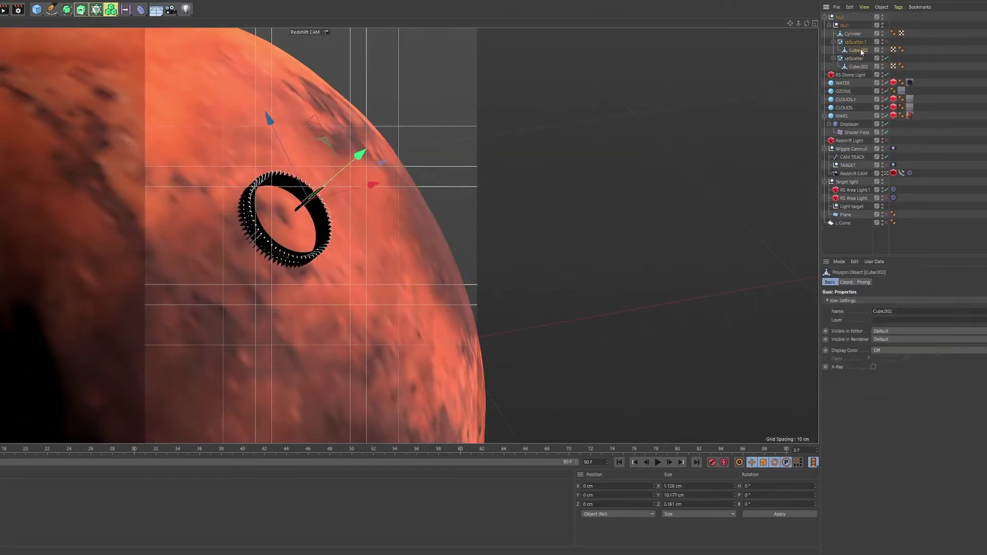
- Undo the extra Cube.002 copy under Cylinder and select xpScatter.1
{"action": "key", "text": "ctrl+z"}
{"action": "left_click", "coordinate": [855, 41]}
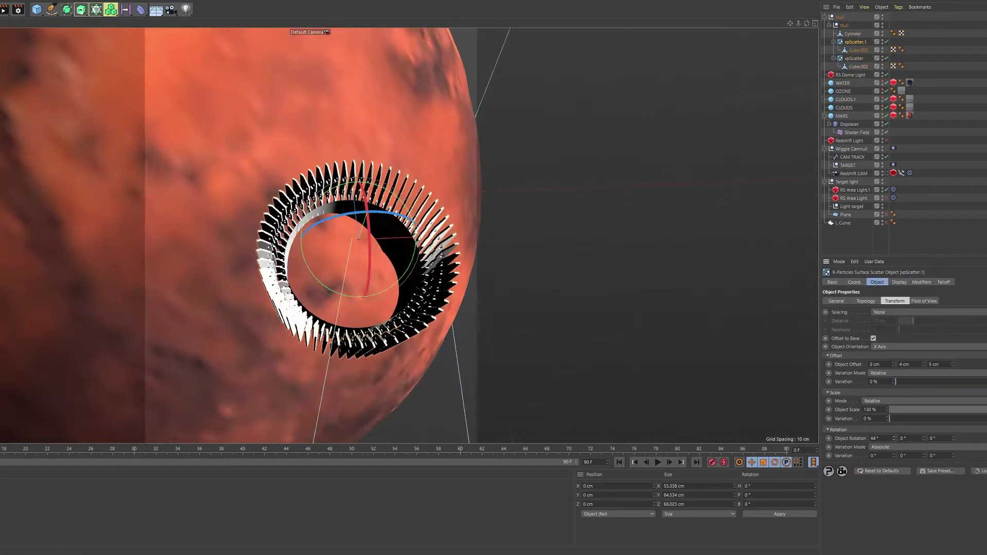